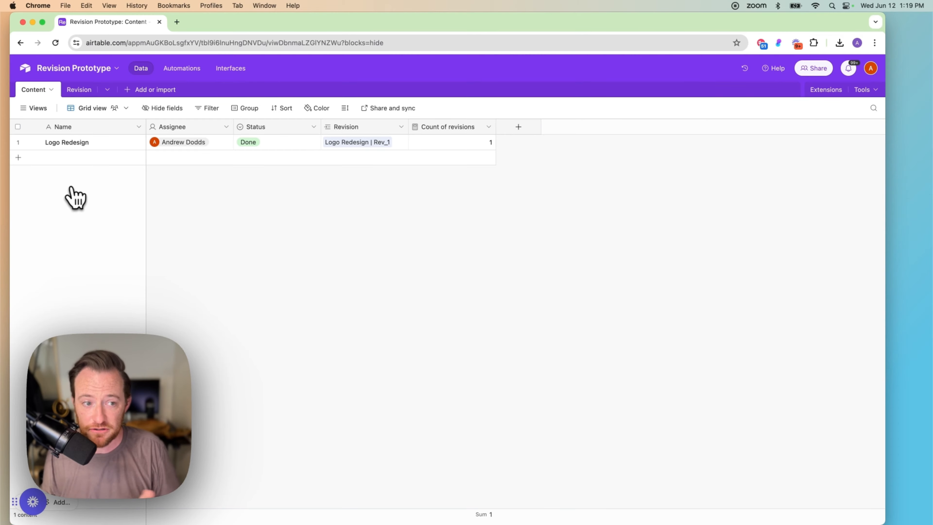
# Set the status of the Logo Redesign content record to Todo
pyautogui.click(271, 146)
pyautogui.click(272, 147)
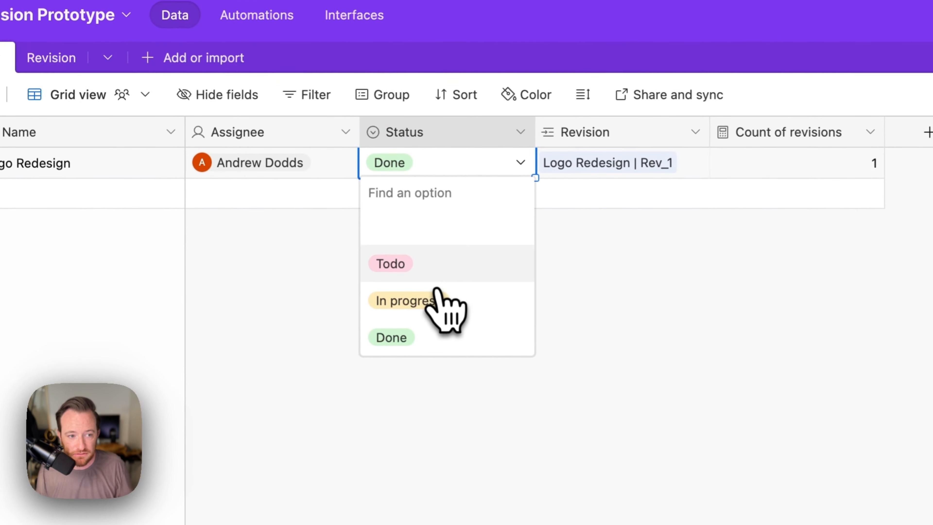
pyautogui.click(438, 266)
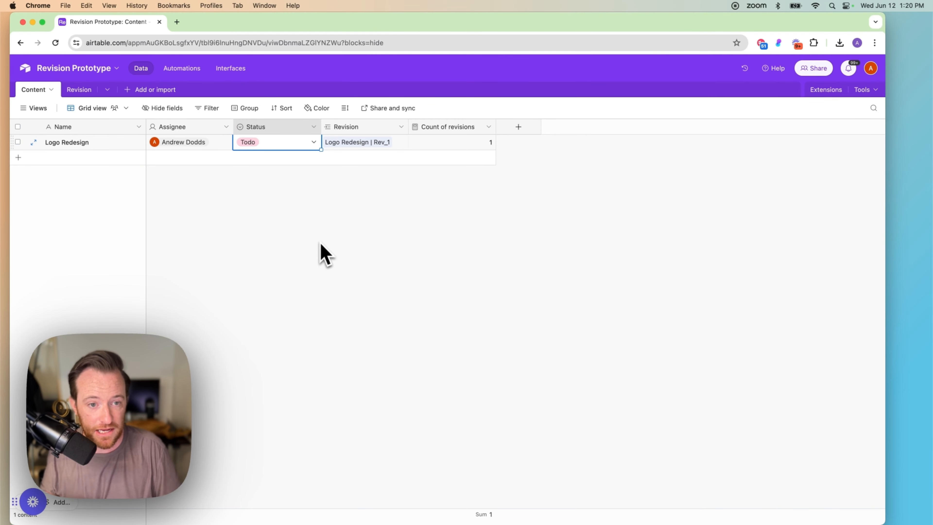
# Open the Revision table and review the formula behind its Name field without changing it
pyautogui.click(460, 145)
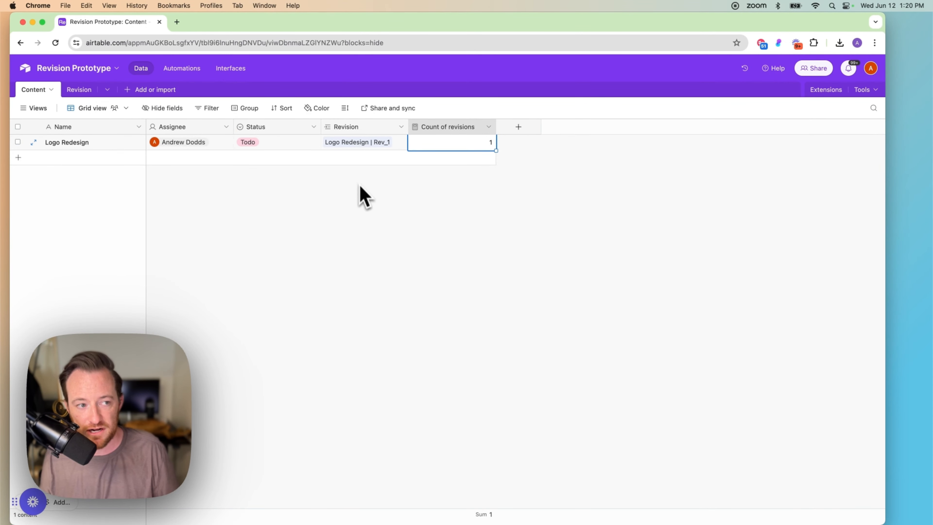
pyautogui.click(85, 89)
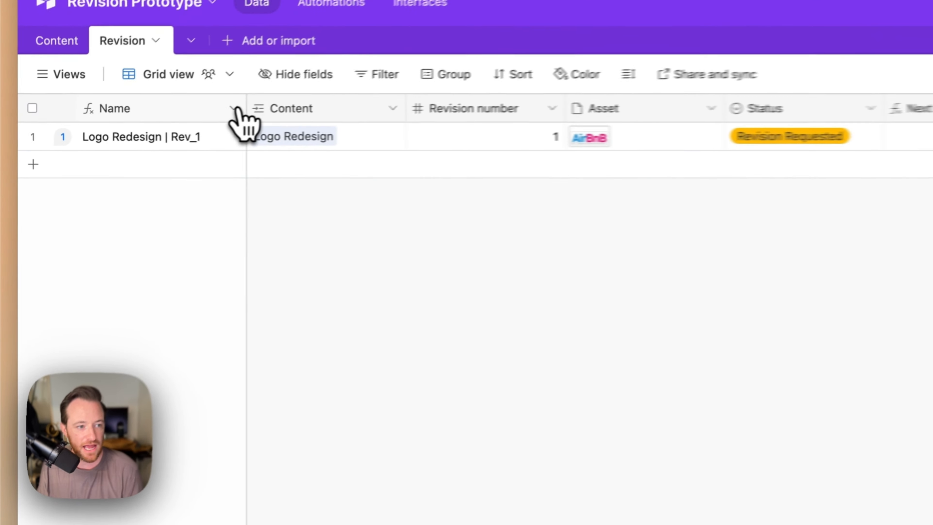
pyautogui.click(128, 127)
pyautogui.click(259, 151)
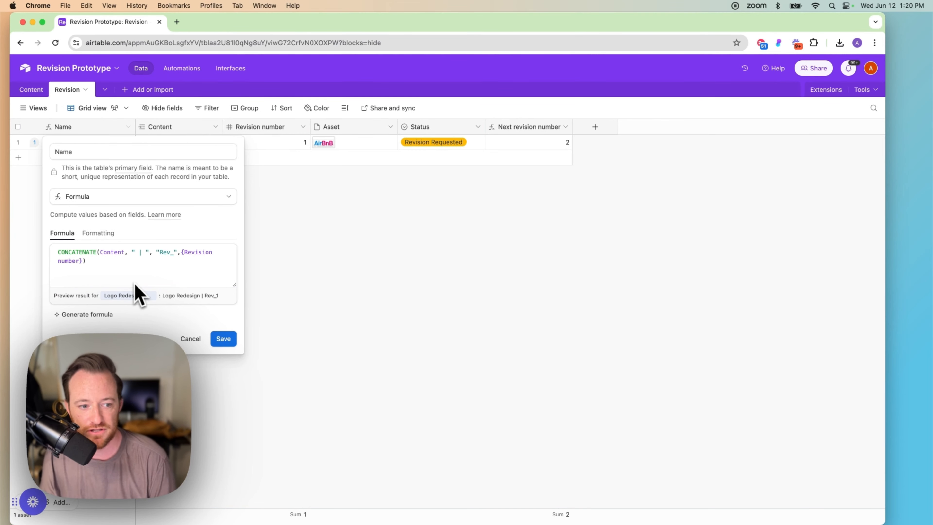
pyautogui.click(188, 338)
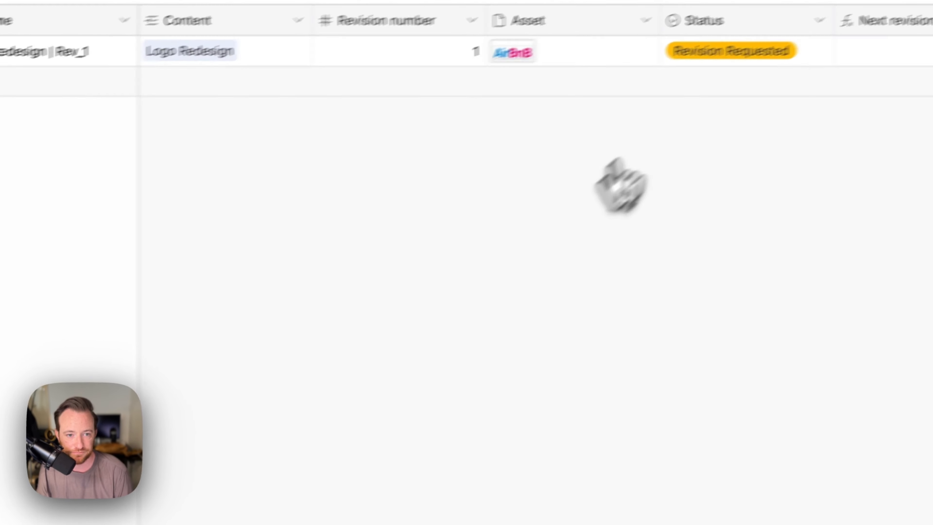
# Clear the status of the Logo Redesign | Rev_1 record
pyautogui.click(733, 51)
pyautogui.click(733, 56)
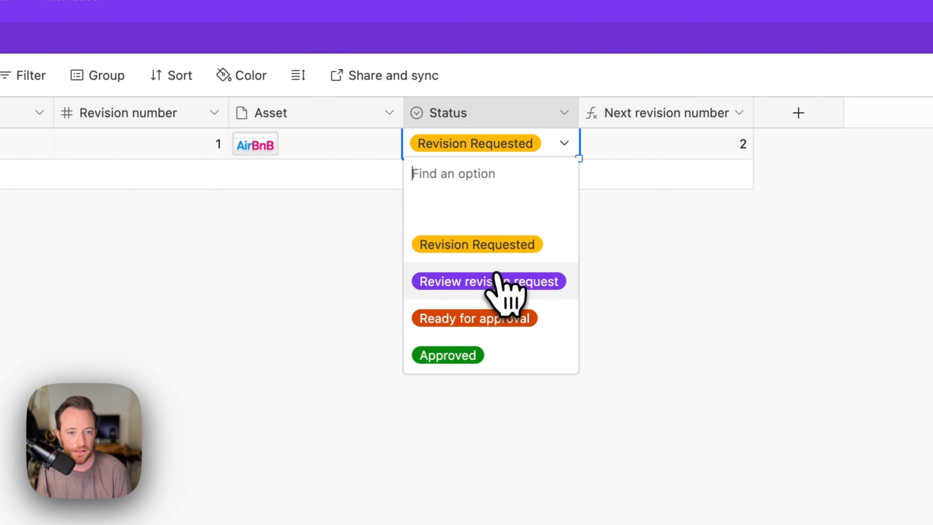
pyautogui.click(503, 220)
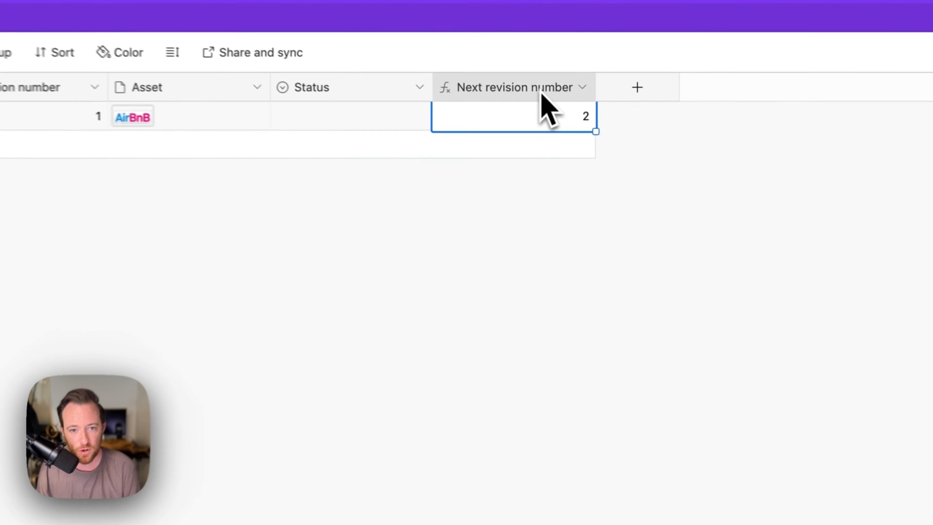
# Review the formula of the Next revision number field and close its settings without saving
pyautogui.doubleClick(540, 127)
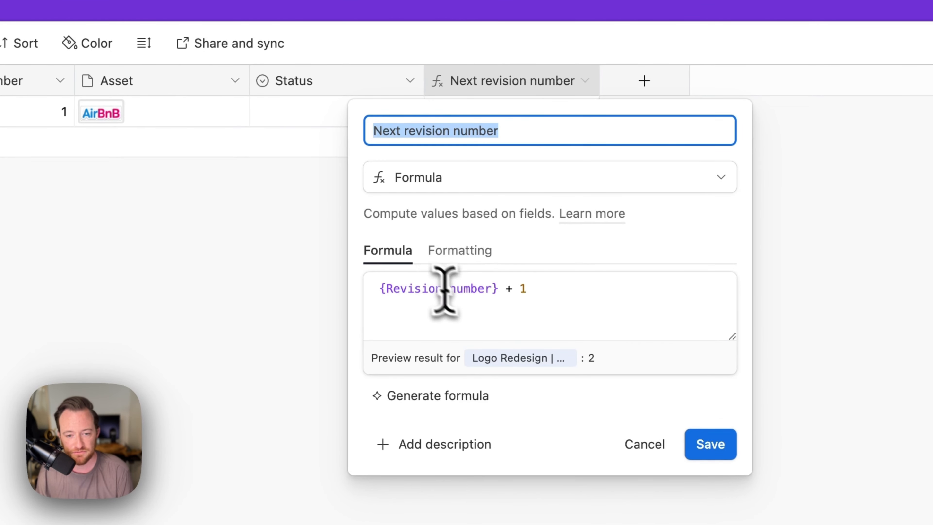
pyautogui.moveTo(578, 290); pyautogui.dragTo(371, 286)
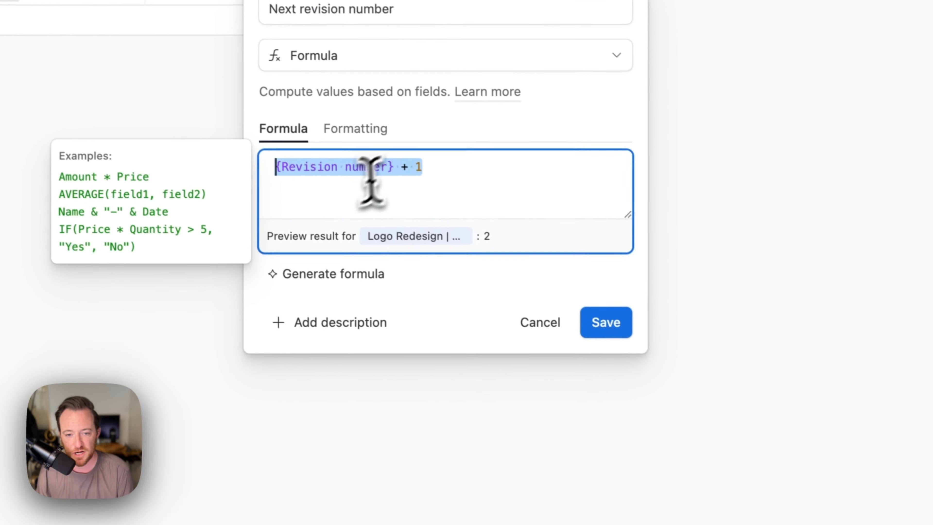
pyautogui.click(539, 296)
pyautogui.moveTo(432, 167); pyautogui.dragTo(318, 163)
pyautogui.click(533, 317)
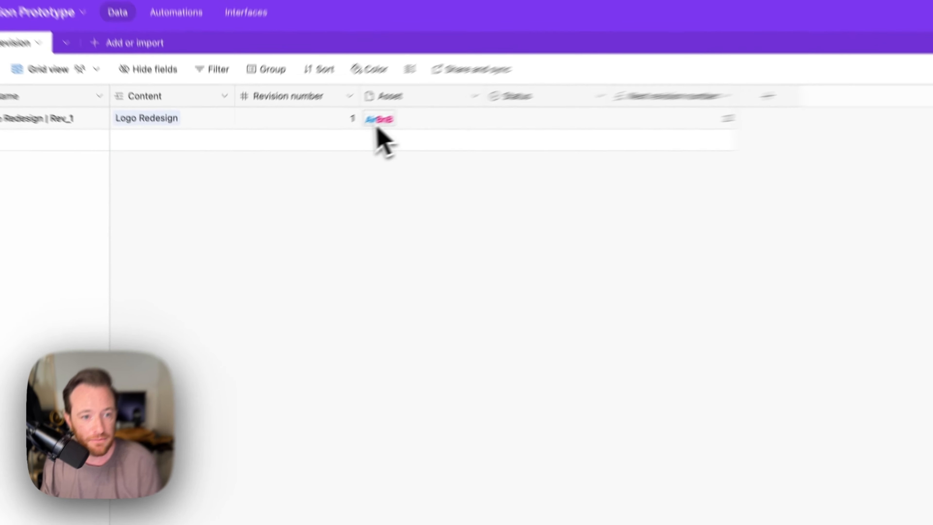
# Annotate the upper area around the "A" in Rev_1's asset image with the comment "I dont like the cutout outline lets remove it and try a different font"
pyautogui.click(383, 120)
pyautogui.click(383, 120)
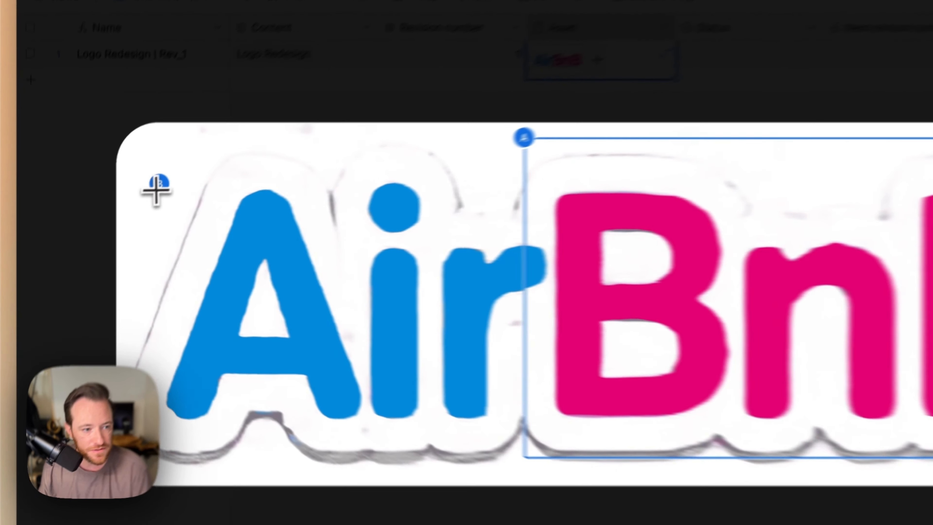
pyautogui.moveTo(94, 219); pyautogui.dragTo(158, 282)
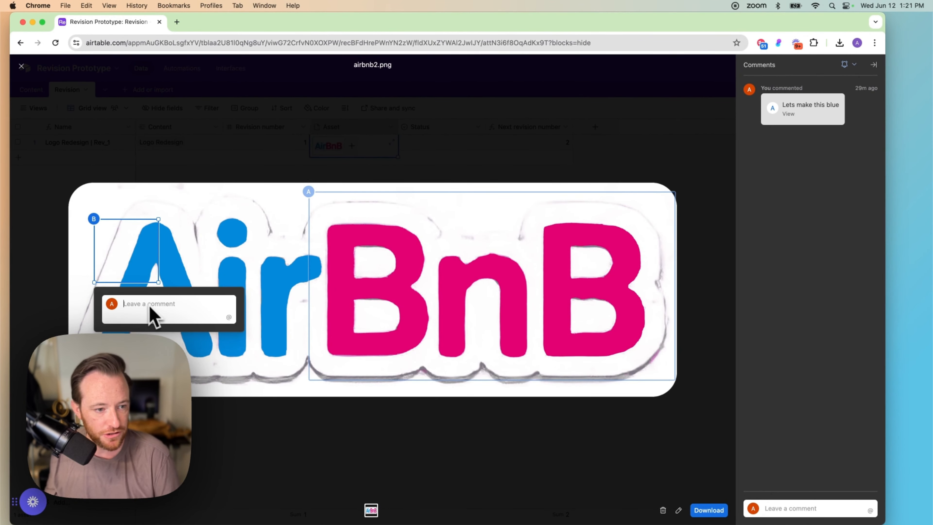
pyautogui.write('I dont like the cutout outline')
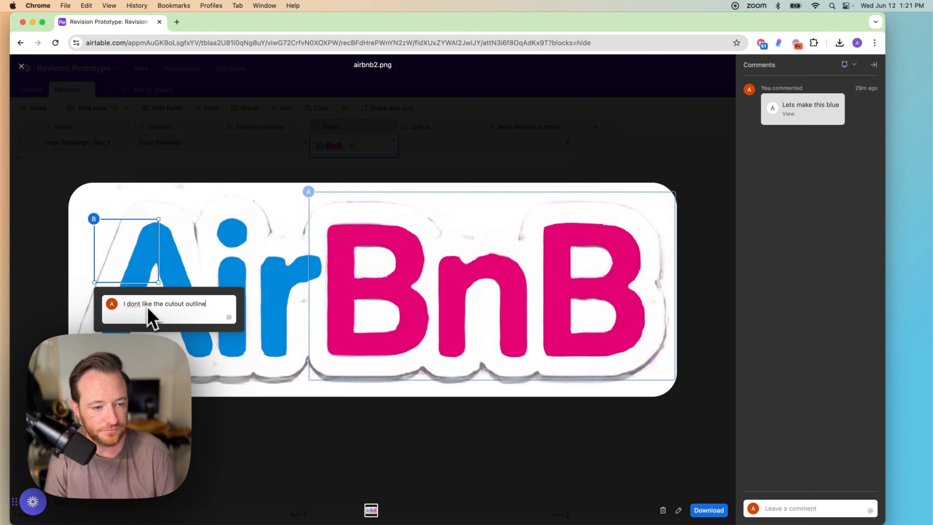
pyautogui.write(' lets remo')
pyautogui.press('BackSpace')
pyautogui.press('BackSpace')
pyautogui.write('remo')
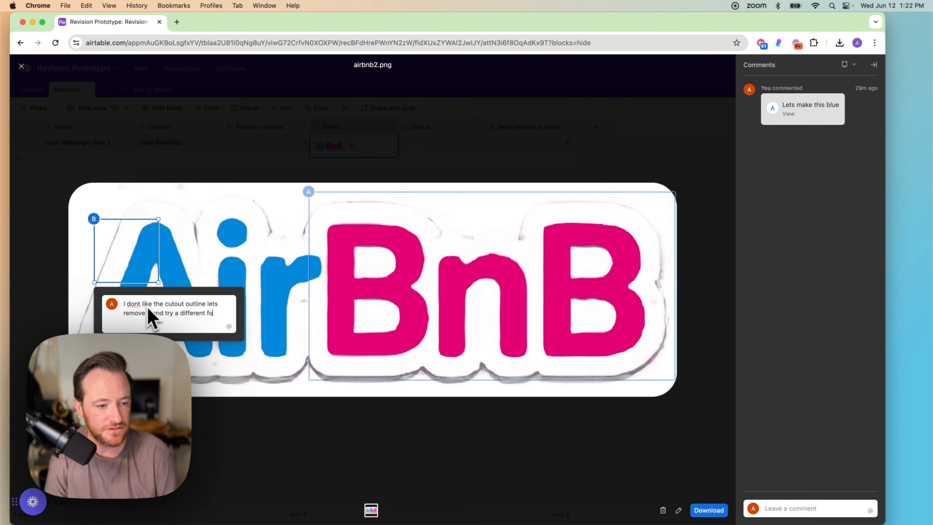
pyautogui.press('Return')
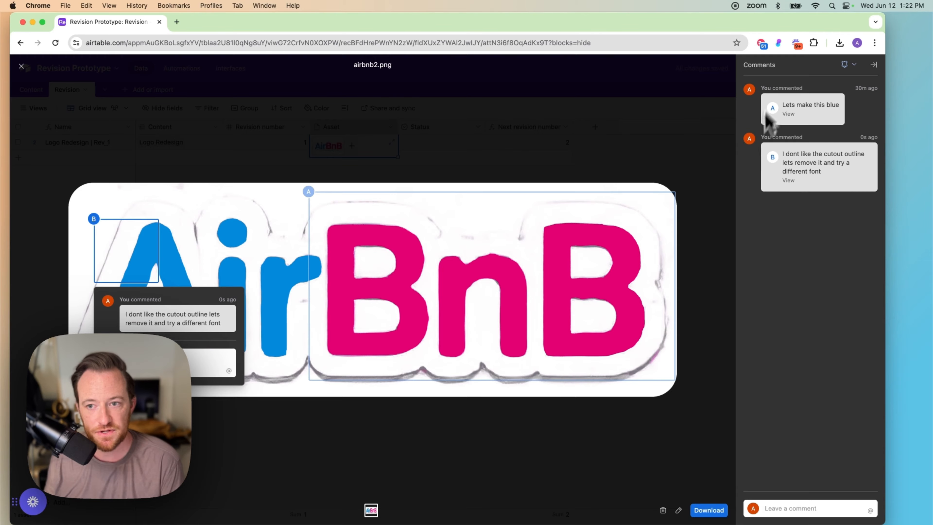
# View the notification options for the image comments and close the attachment preview
pyautogui.click(854, 65)
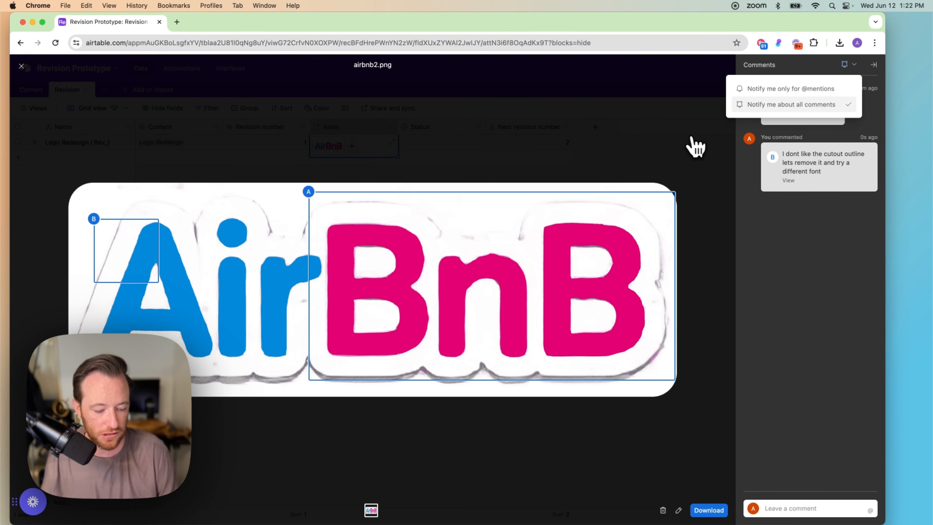
pyautogui.click(696, 147)
pyautogui.click(22, 67)
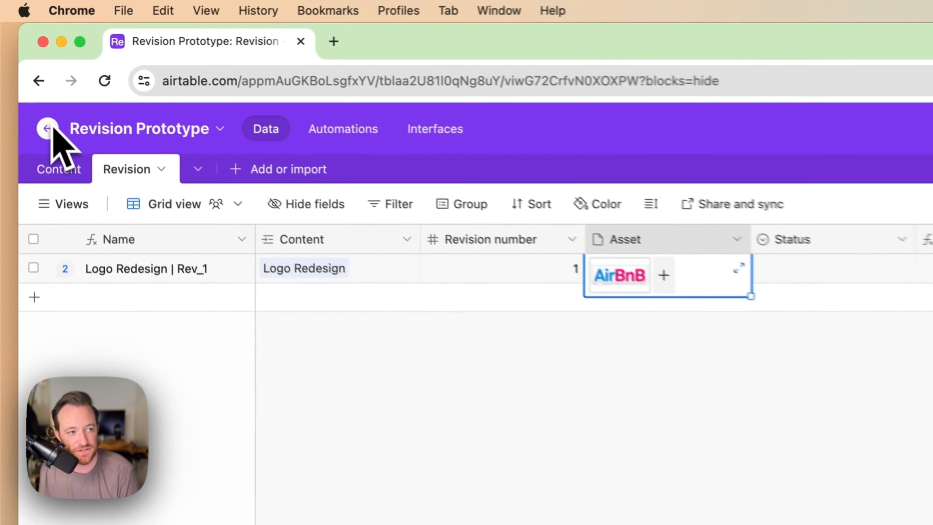
# Set the status of the Logo Redesign | Rev_1 record to Revision Requested
pyautogui.click(826, 275)
pyautogui.click(825, 275)
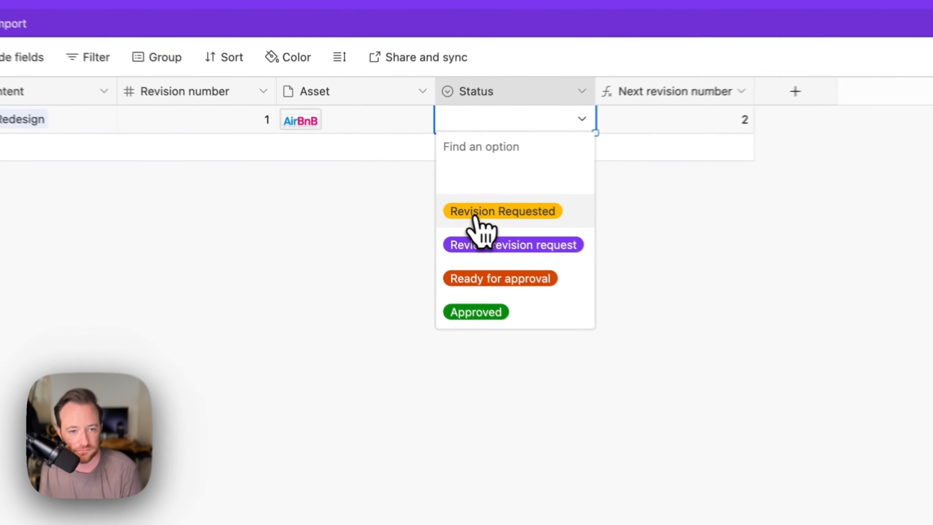
pyautogui.click(422, 193)
pyautogui.click(401, 231)
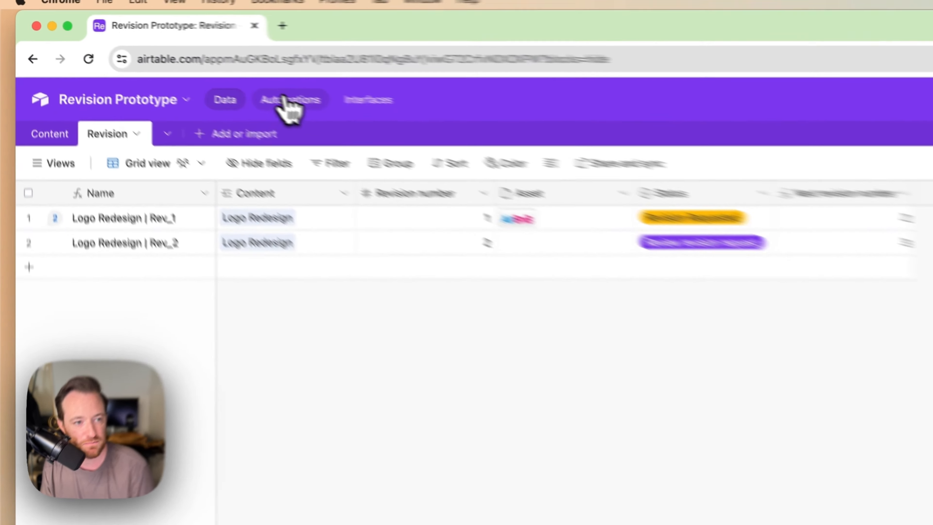
# Review the Create new revision automation's trigger conditions and the field values of its Create record action
pyautogui.click(182, 68)
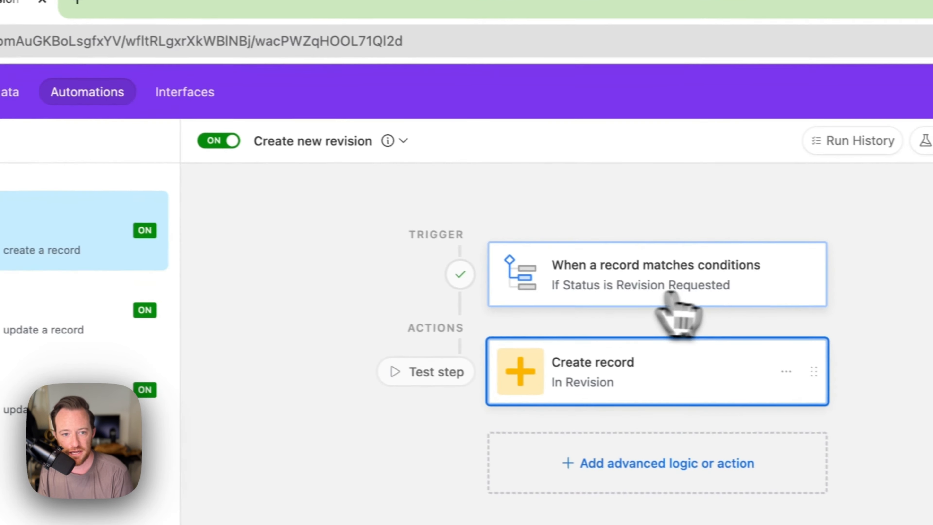
pyautogui.click(911, 323)
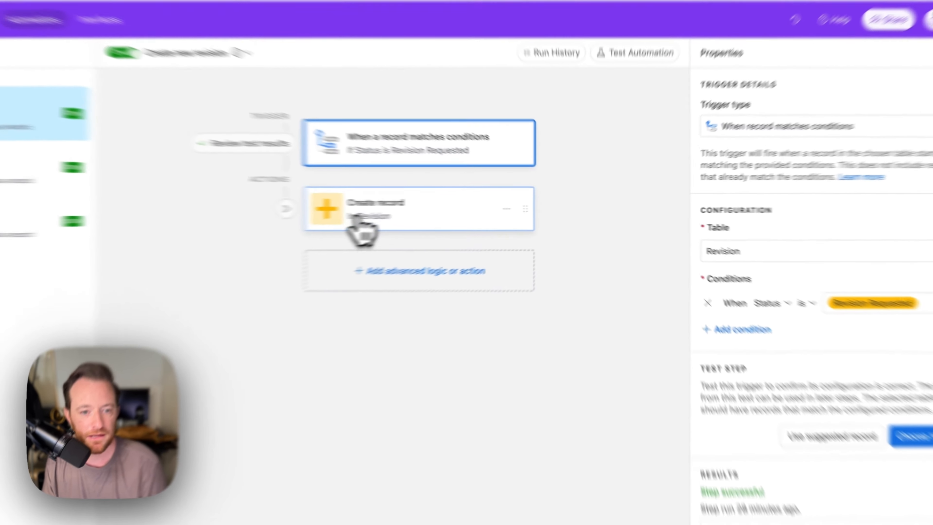
pyautogui.click(452, 215)
pyautogui.scroll(-5, 772, 396)
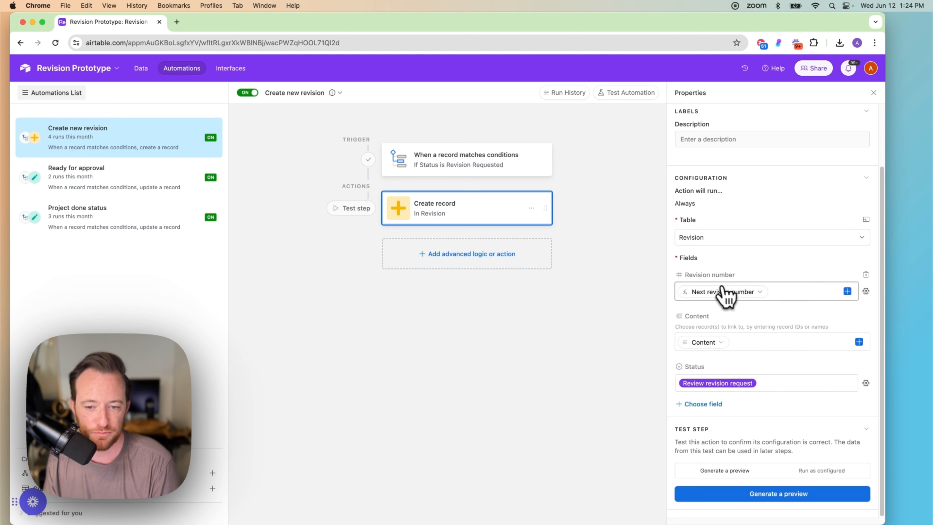
pyautogui.moveTo(722, 289)
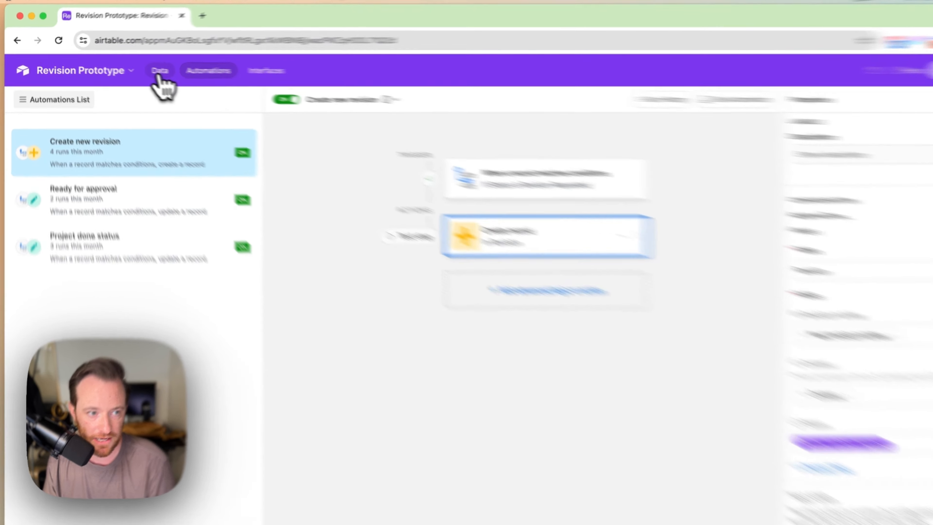
# Return to the Revision table's data and upload aibnb1.png as the asset of Logo Redesign | Rev_2
pyautogui.click(139, 70)
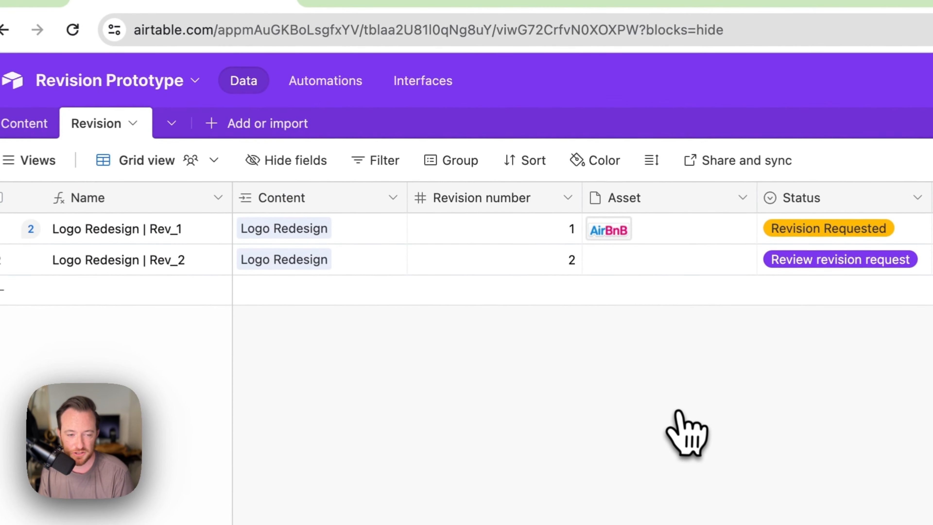
pyautogui.click(669, 260)
pyautogui.click(596, 259)
pyautogui.click(245, 156)
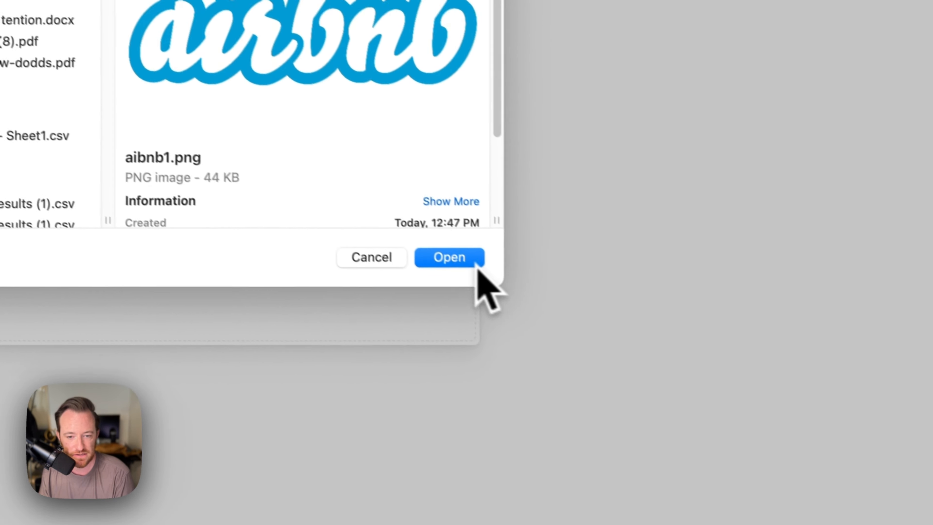
pyautogui.click(735, 453)
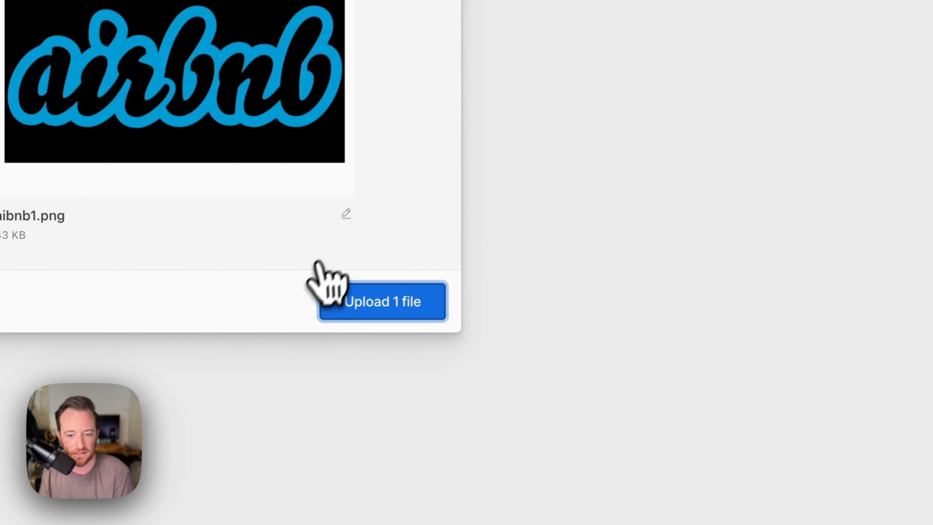
pyautogui.click(365, 303)
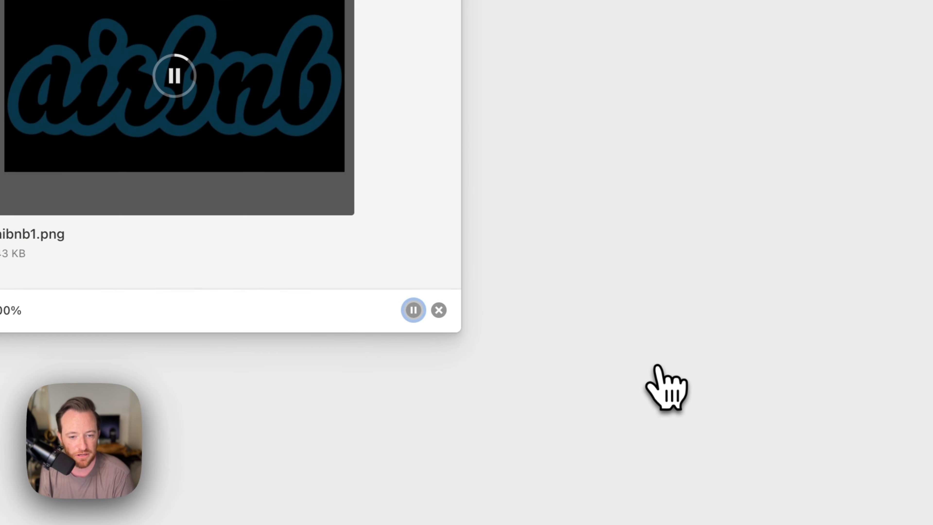